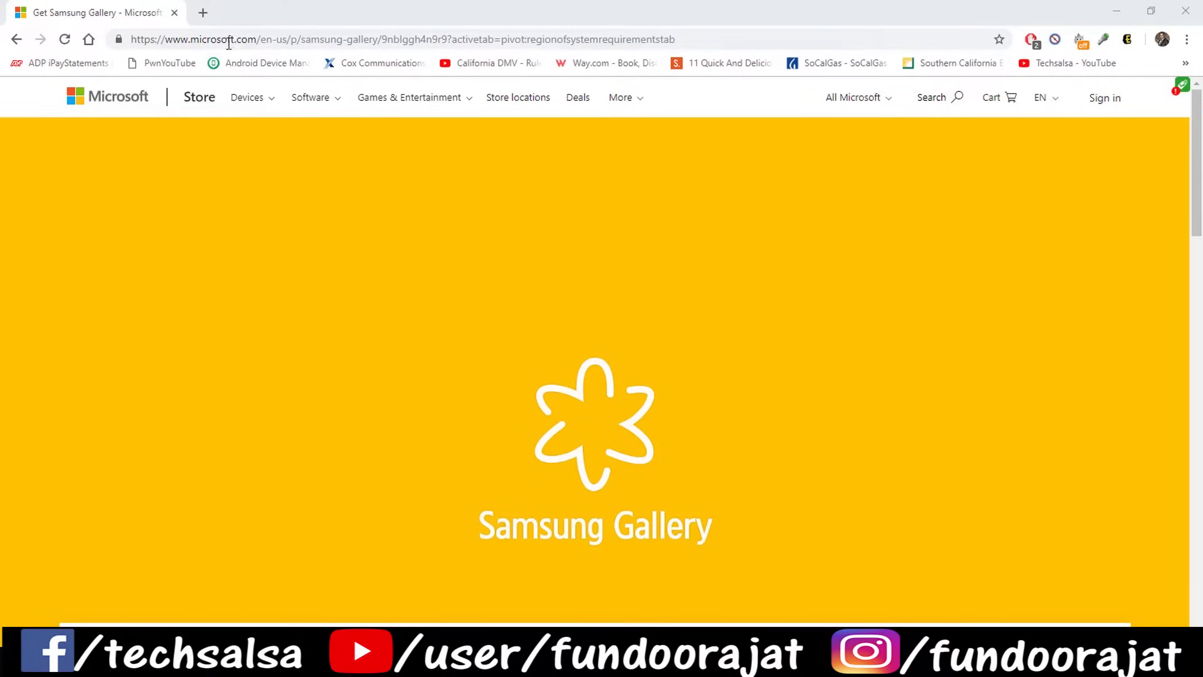
# - Launch Microsoft Store, search for 'samsung gallery', and go to the Samsung Gallery app page
pyautogui.click(13, 663)
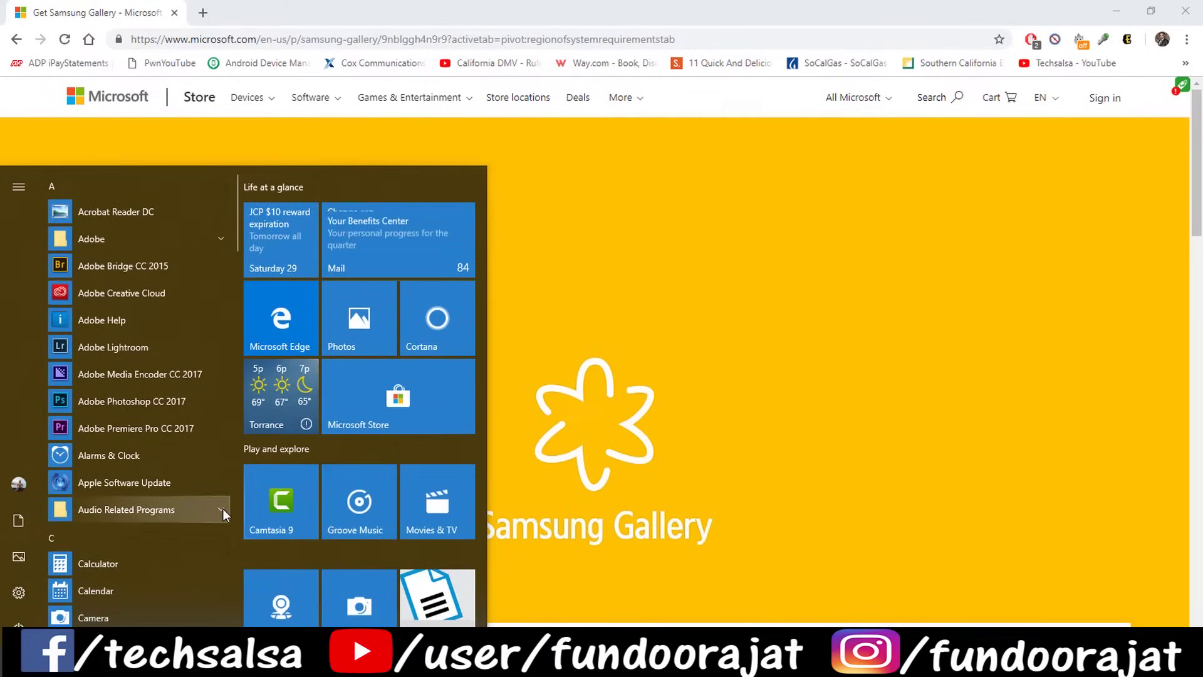
pyautogui.click(390, 424)
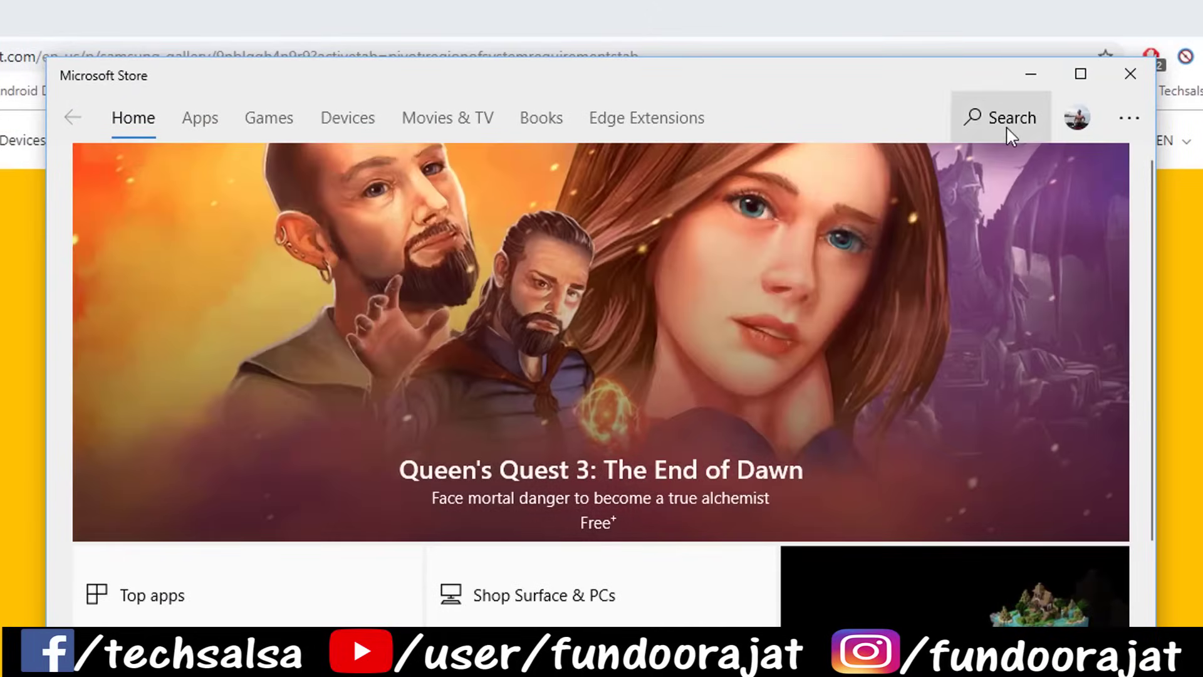
pyautogui.click(1007, 125)
pyautogui.write('samsung gallery')
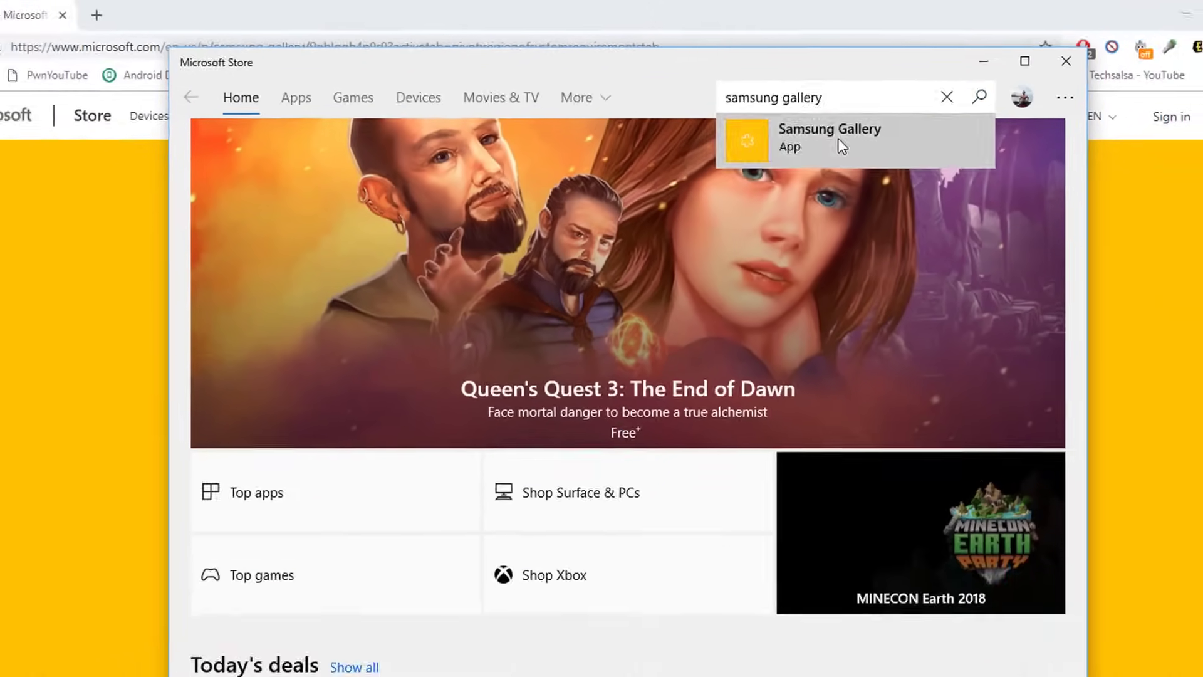
pyautogui.click(868, 168)
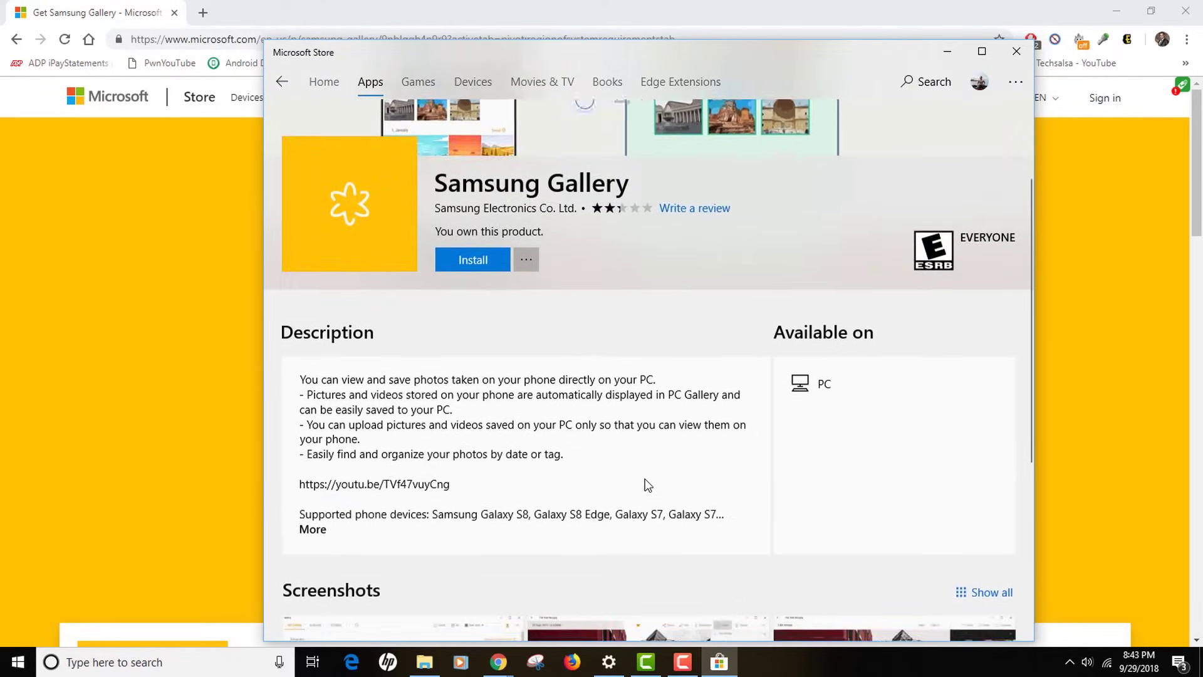
pyautogui.scroll(-3, 677, 532)
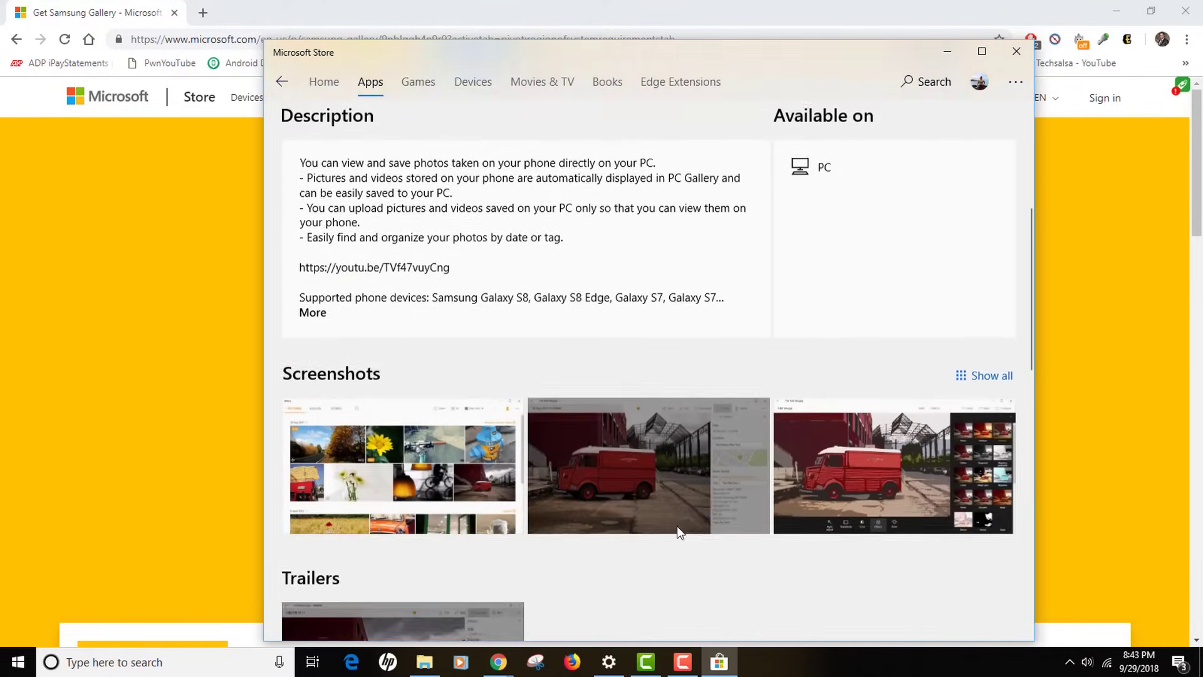
pyautogui.scroll(-10, 721, 501)
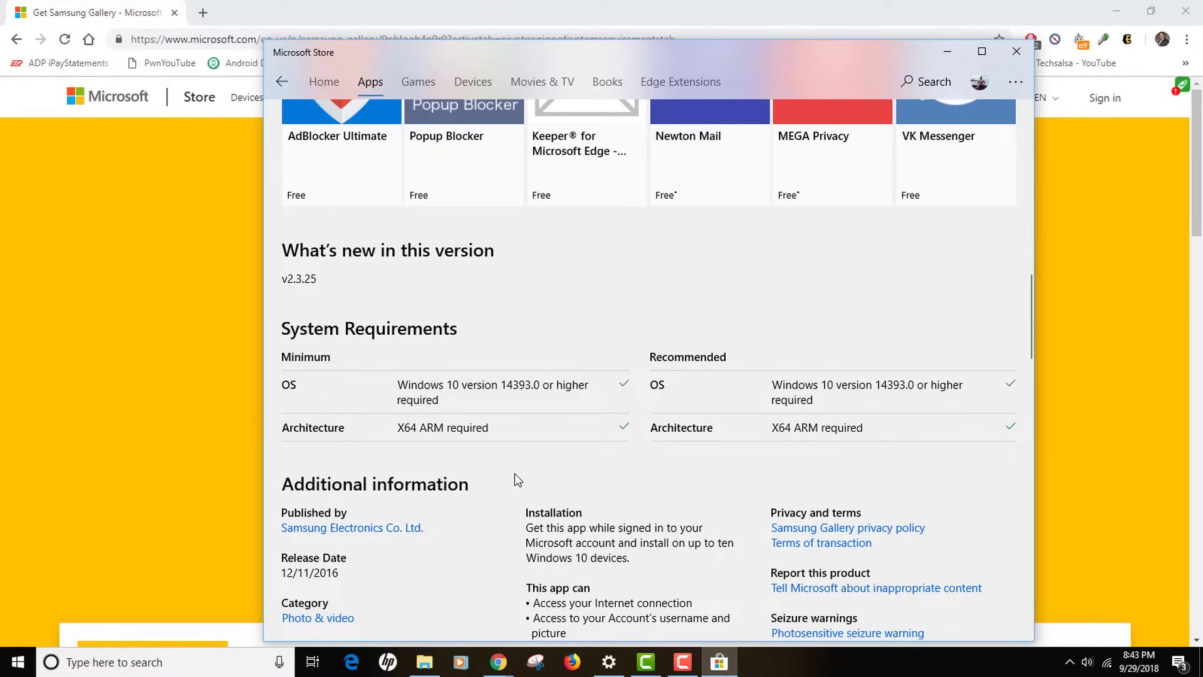
pyautogui.scroll(8, 559, 452)
pyautogui.scroll(10, 609, 486)
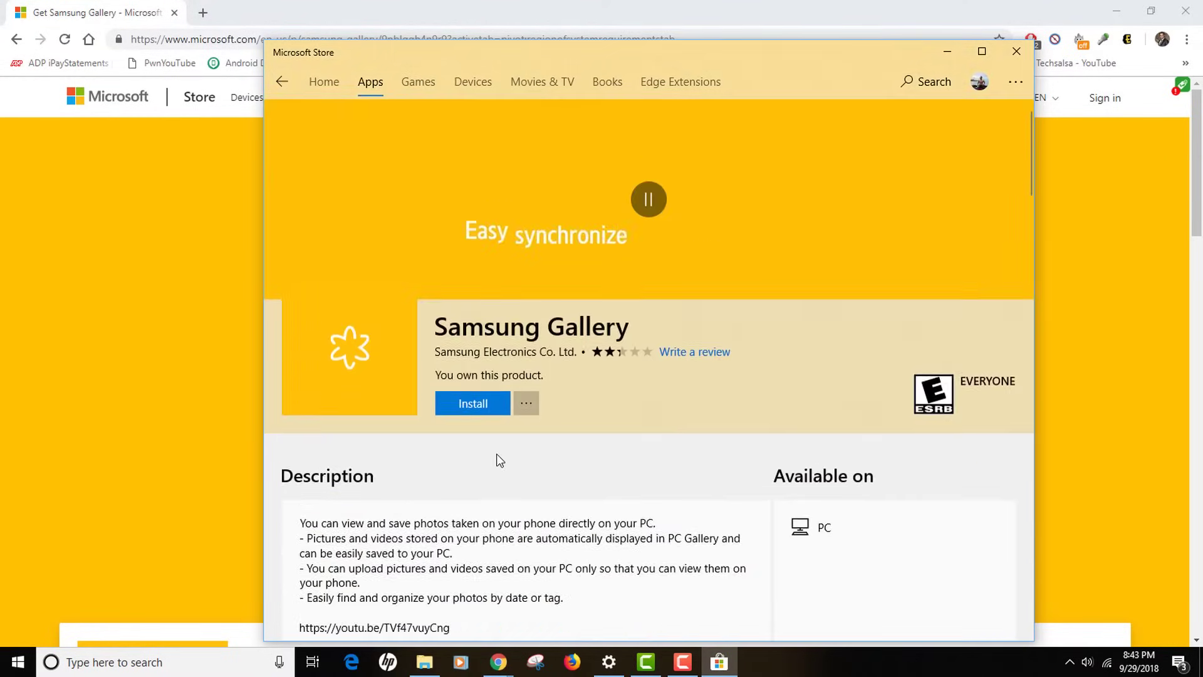
# - Start installing Samsung Gallery from its Store page and let the 68.68 MB download run
pyautogui.click(469, 407)
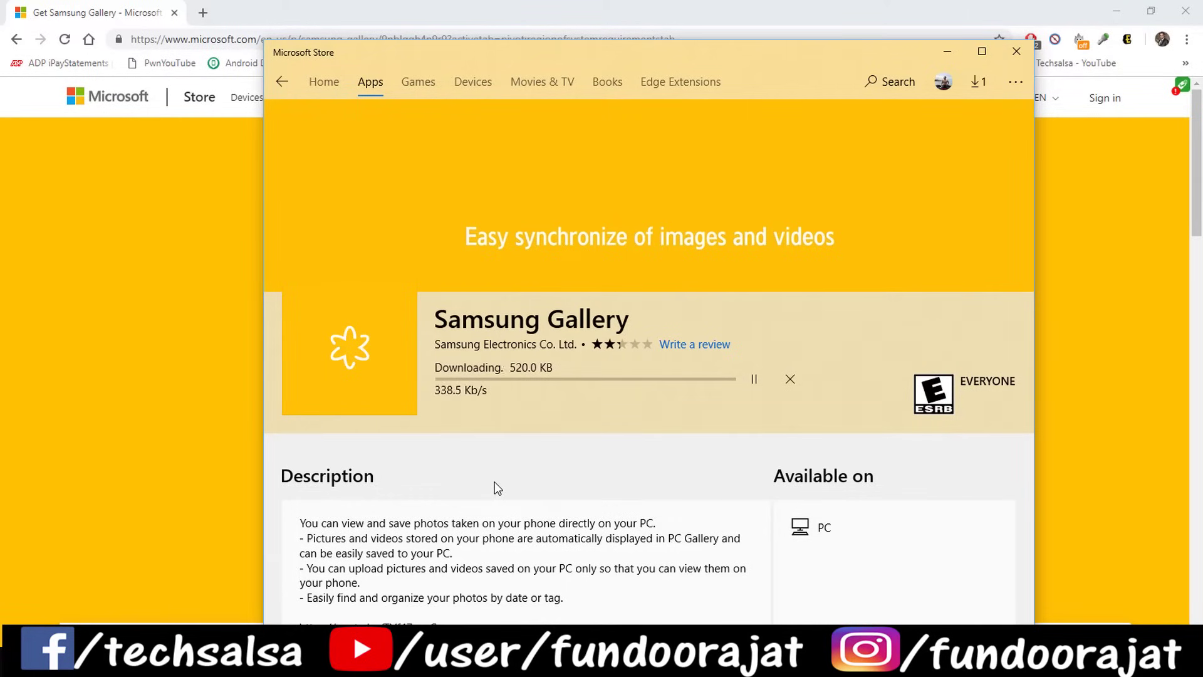
pyautogui.scroll(-3, 494, 489)
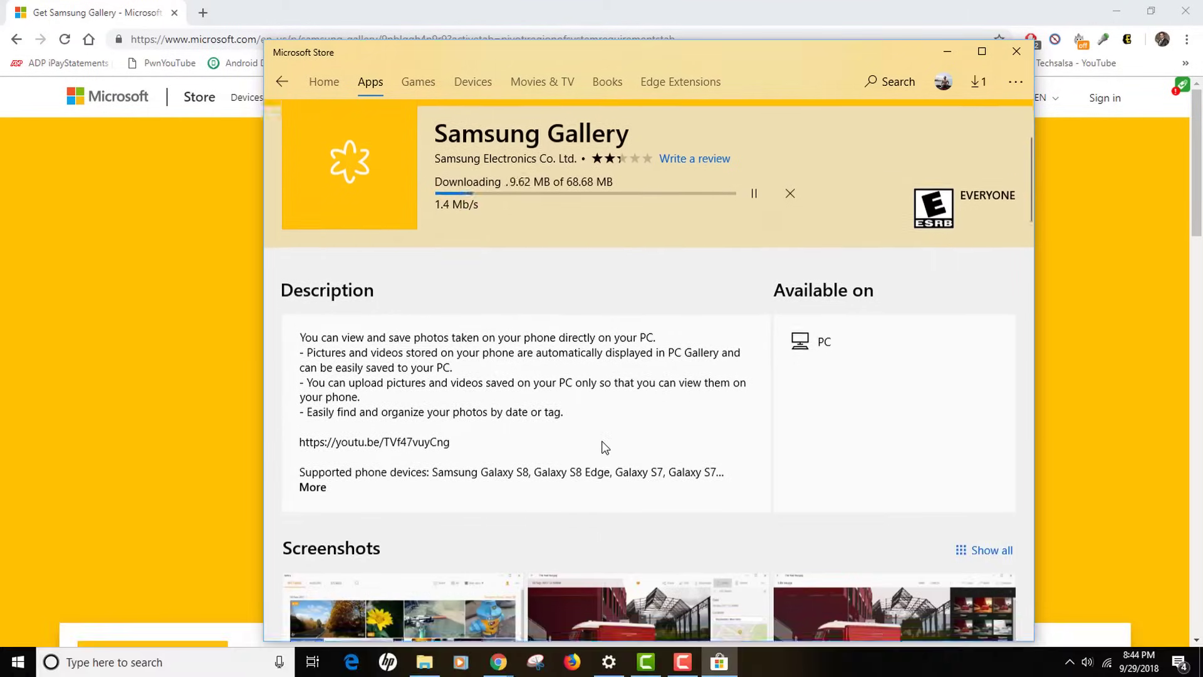
pyautogui.scroll(3, 604, 447)
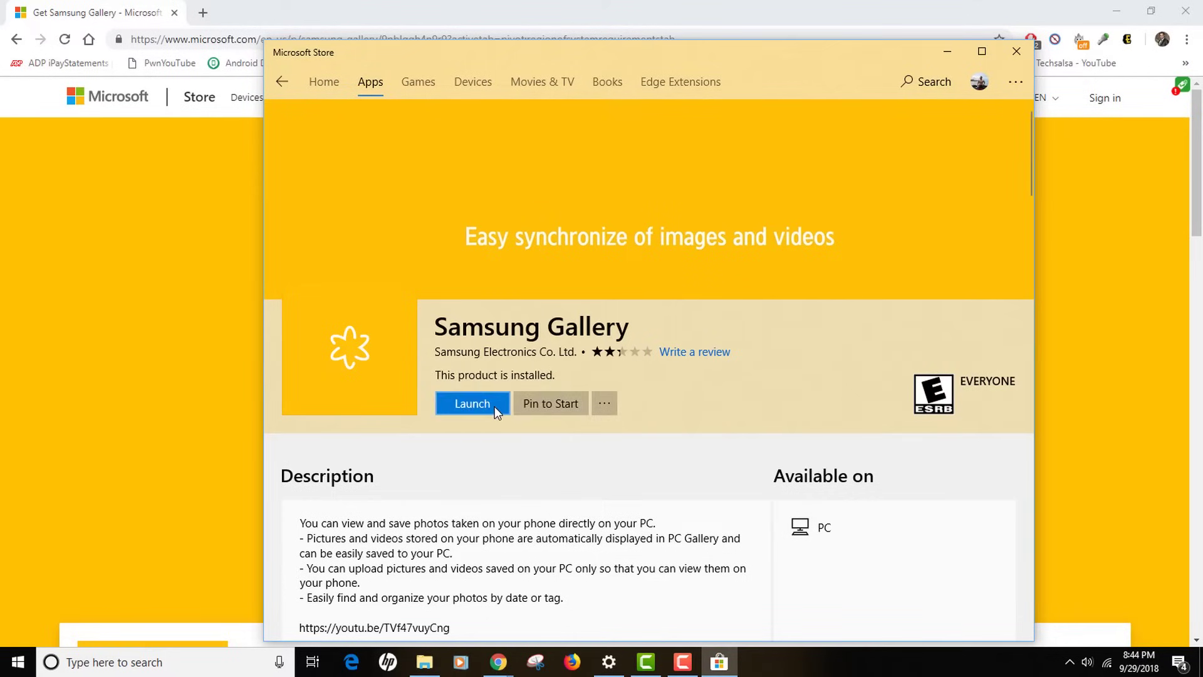
# - Launch the installed Samsung Gallery and choose to set up Samsung Cloud sync
pyautogui.click(475, 408)
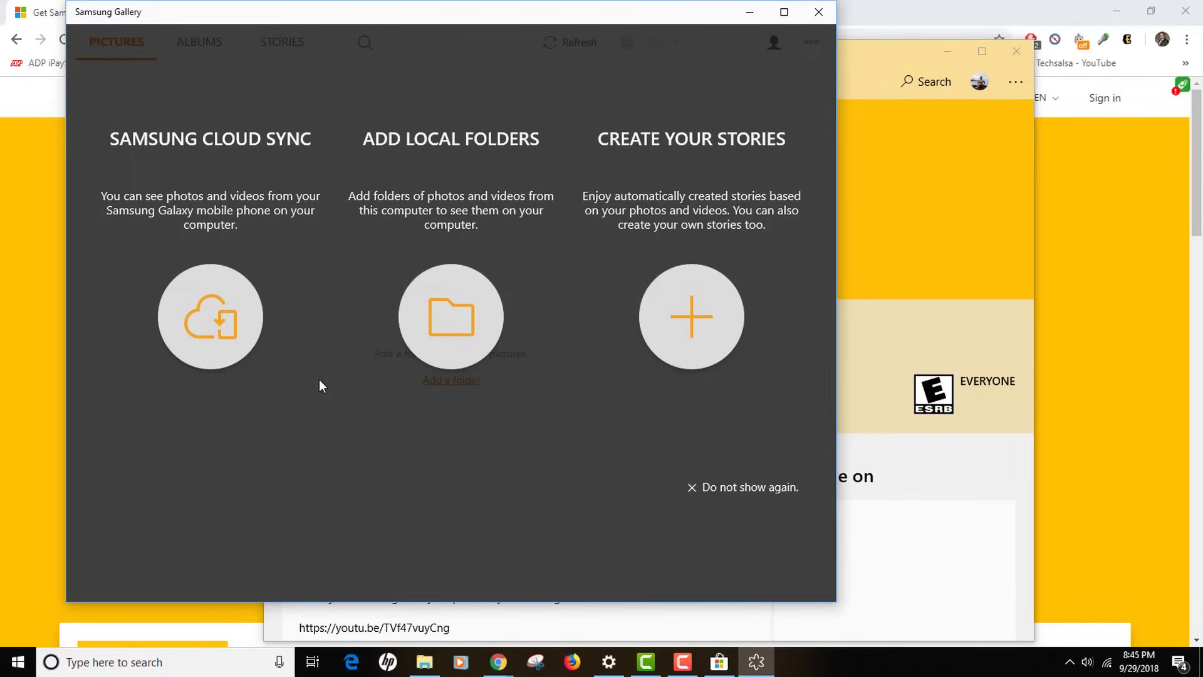
pyautogui.click(211, 334)
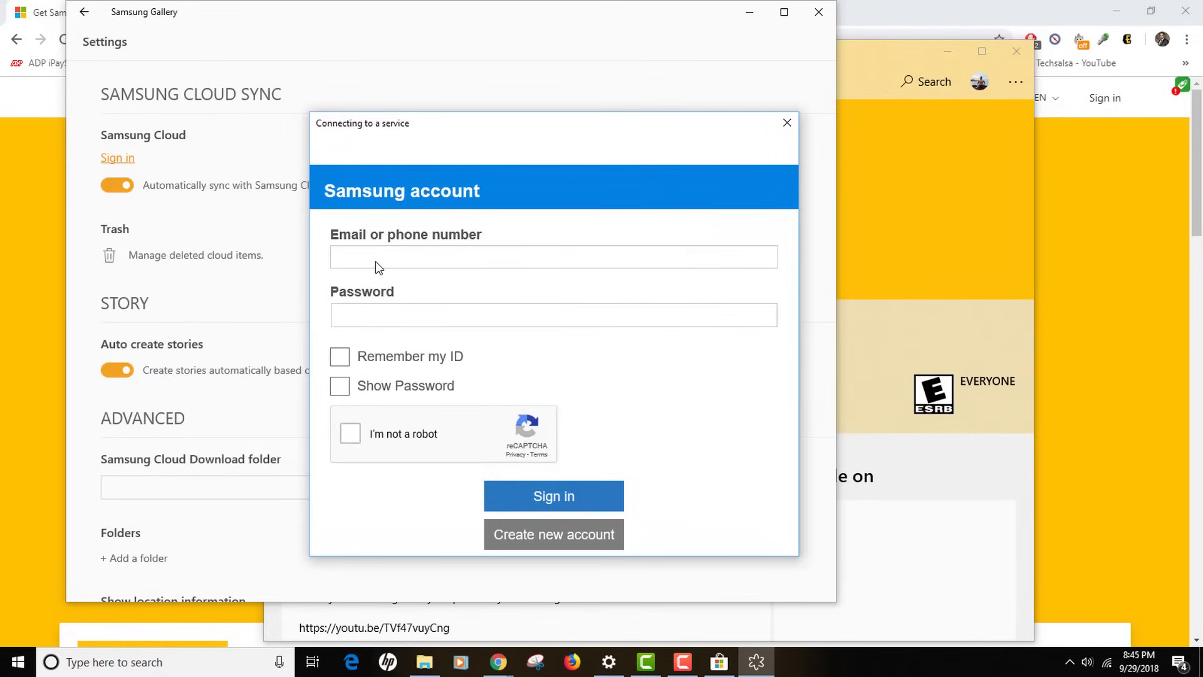
# - Start the Samsung account sign-in by selecting the e-mail or phone number field
pyautogui.click(395, 260)
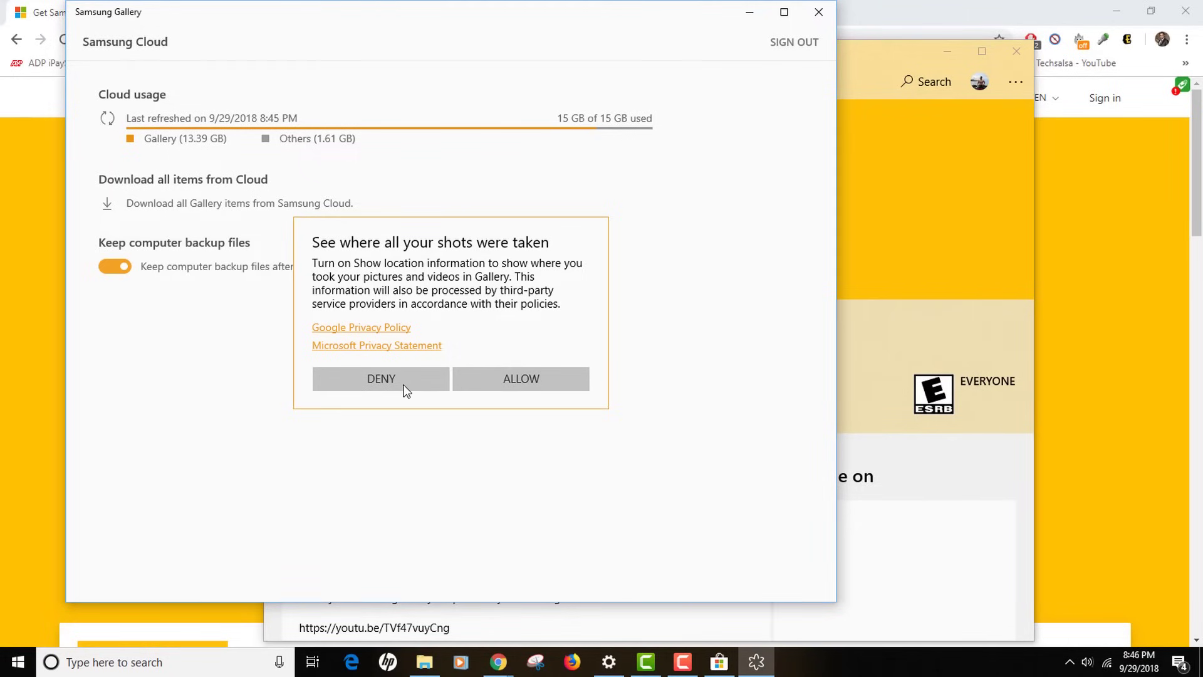
# - Deny showing where shots were taken, then return to the Samsung Gallery settings
pyautogui.click(369, 379)
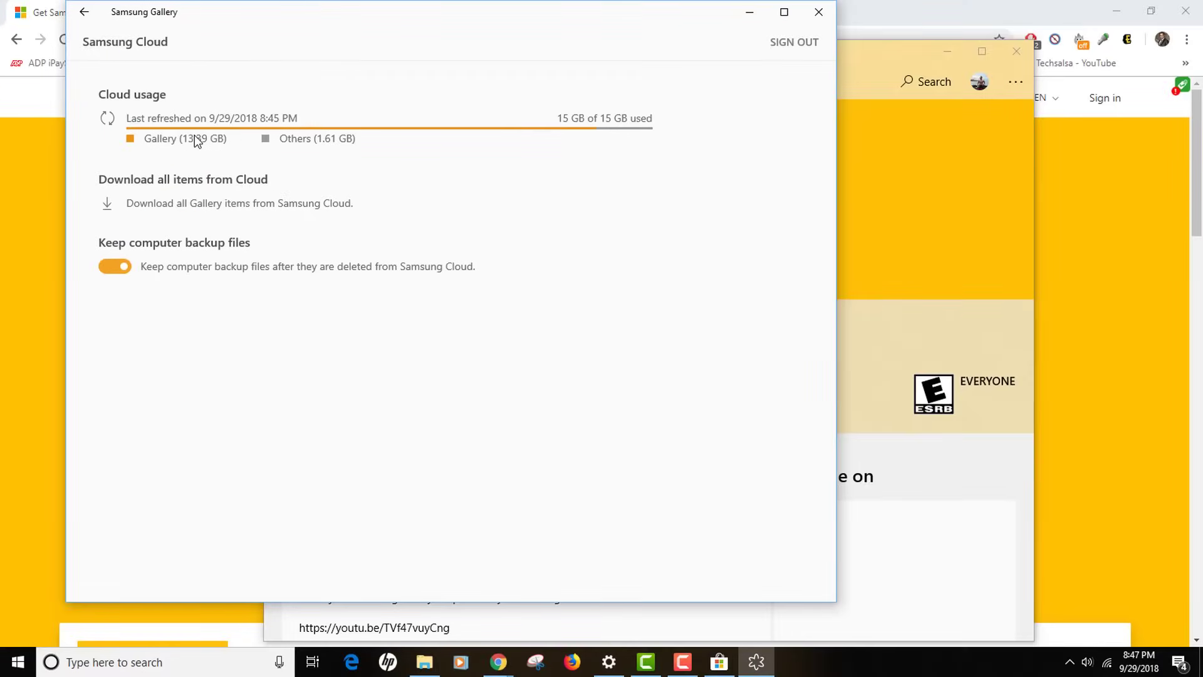
pyautogui.click(86, 13)
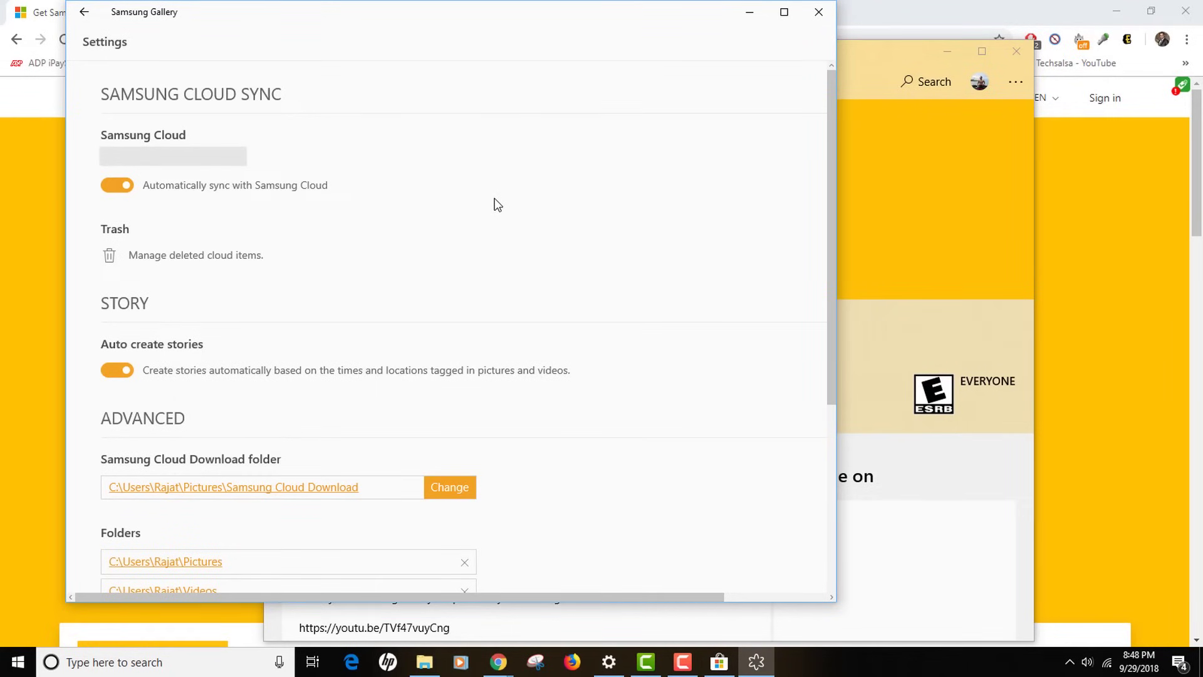
# - Look over the Settings options, then go back to the date-grouped Pictures library
pyautogui.scroll(-4, 494, 198)
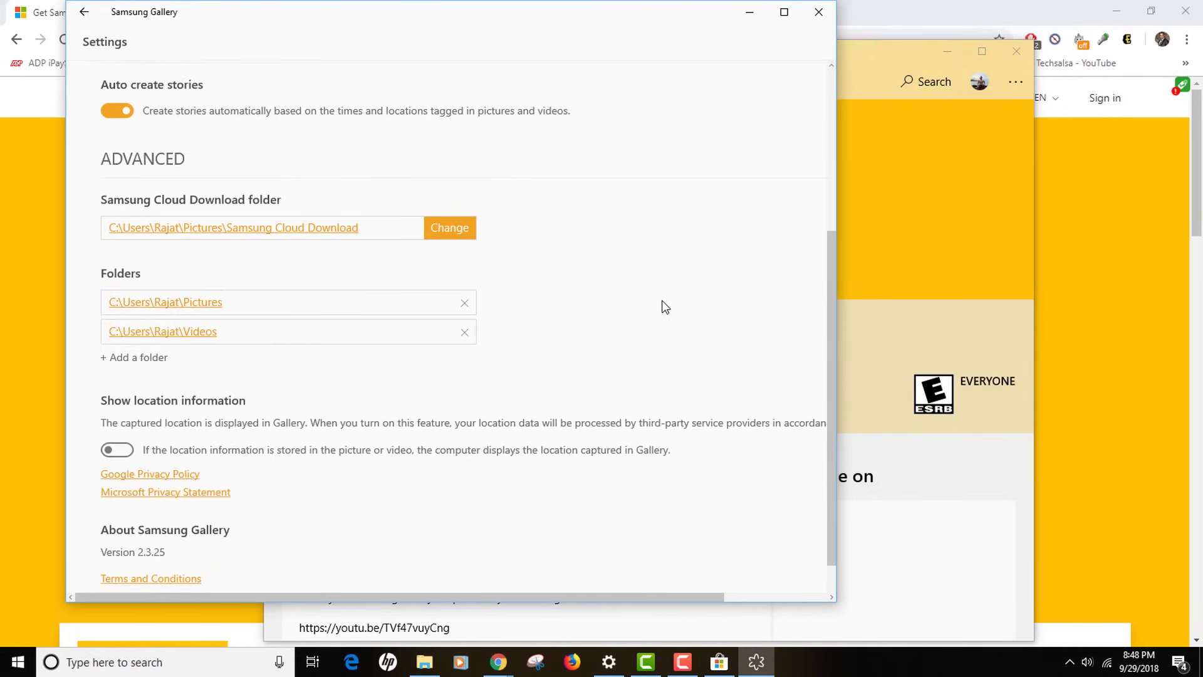
pyautogui.scroll(-1, 649, 324)
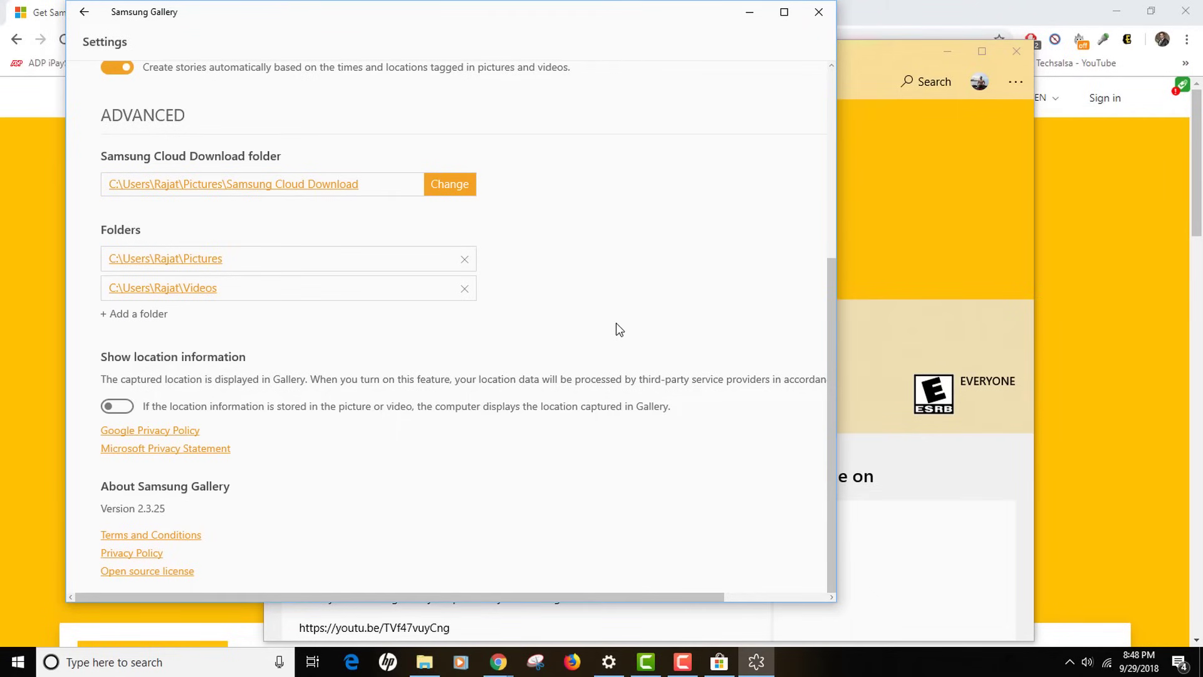
pyautogui.click(85, 13)
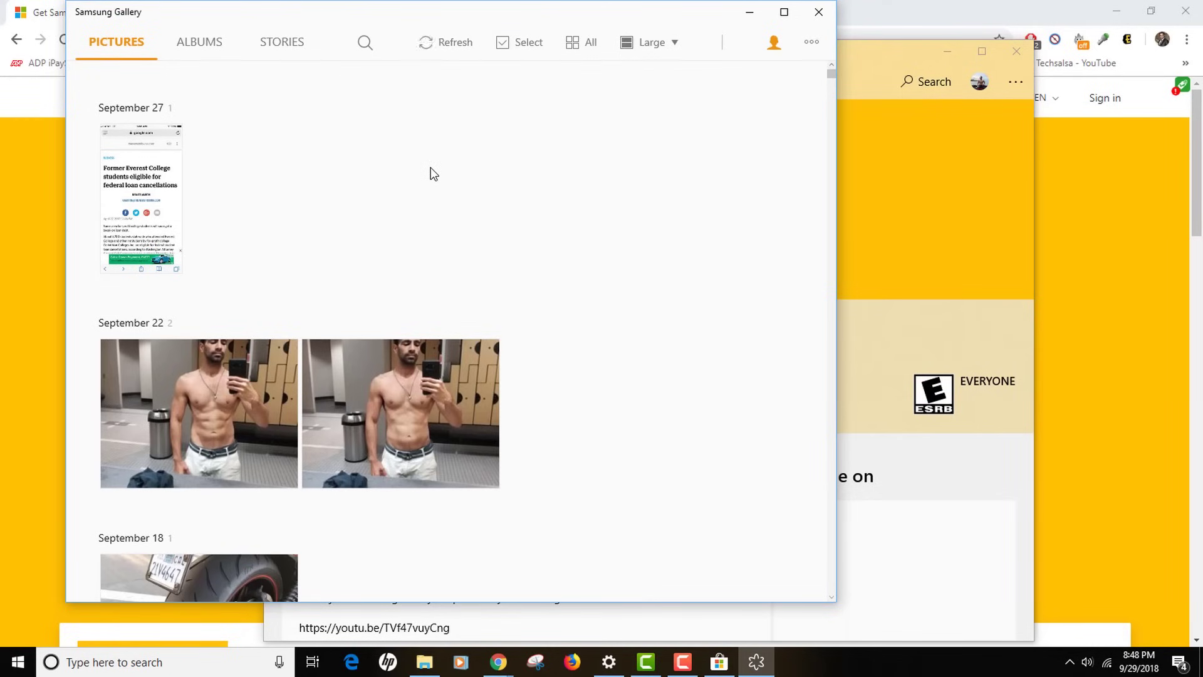
pyautogui.scroll(-10, 430, 173)
pyautogui.scroll(-8, 440, 287)
pyautogui.scroll(-10, 441, 288)
pyautogui.scroll(-4, 441, 283)
pyautogui.scroll(6, 428, 360)
pyautogui.scroll(10, 428, 359)
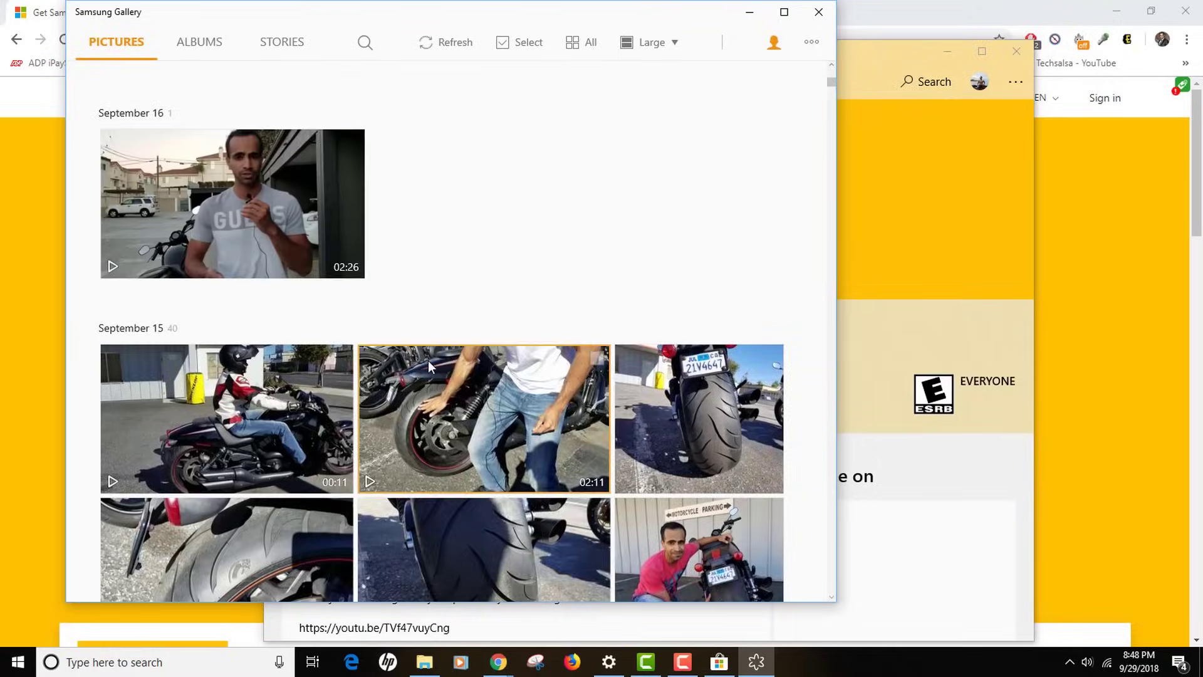
pyautogui.scroll(10, 454, 373)
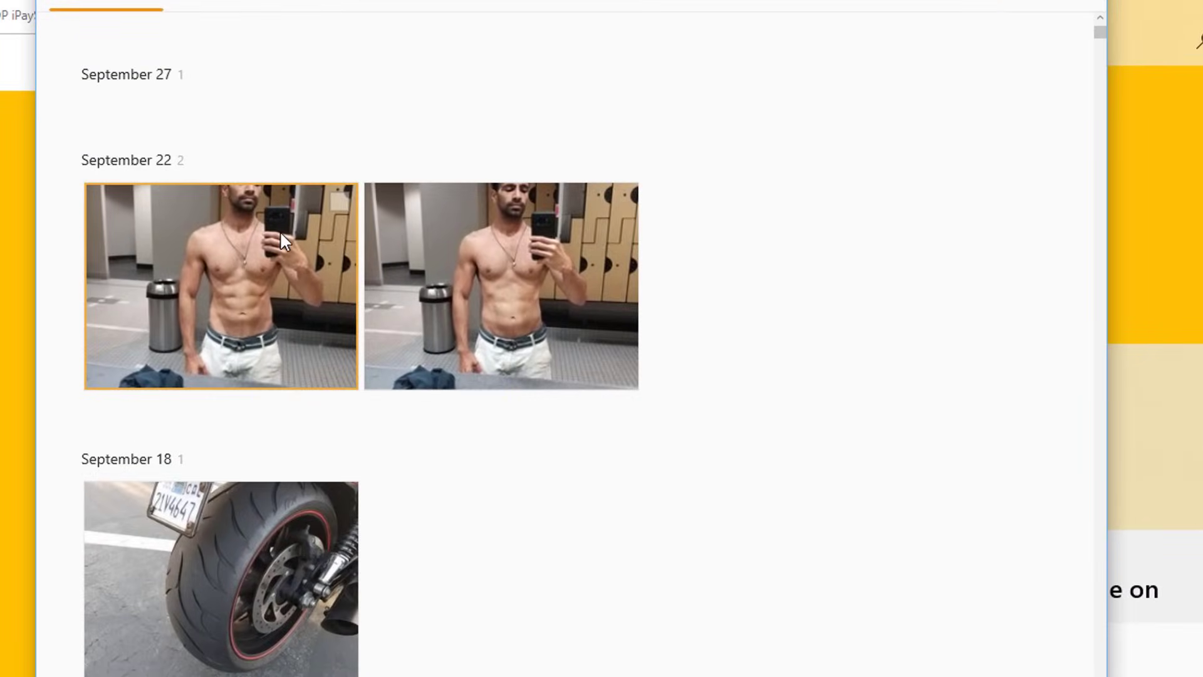
pyautogui.click(340, 201)
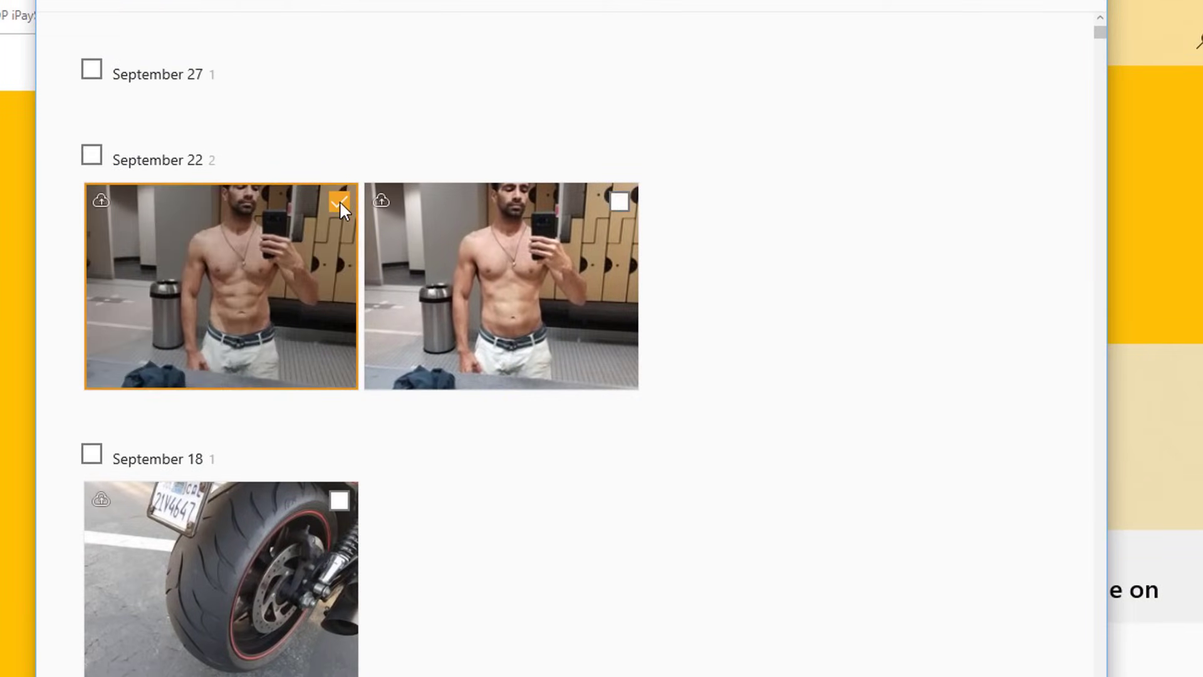
# - Add the second September 22 photo and the September 18 motorcycle photo to the selection, then download all three
pyautogui.click(619, 202)
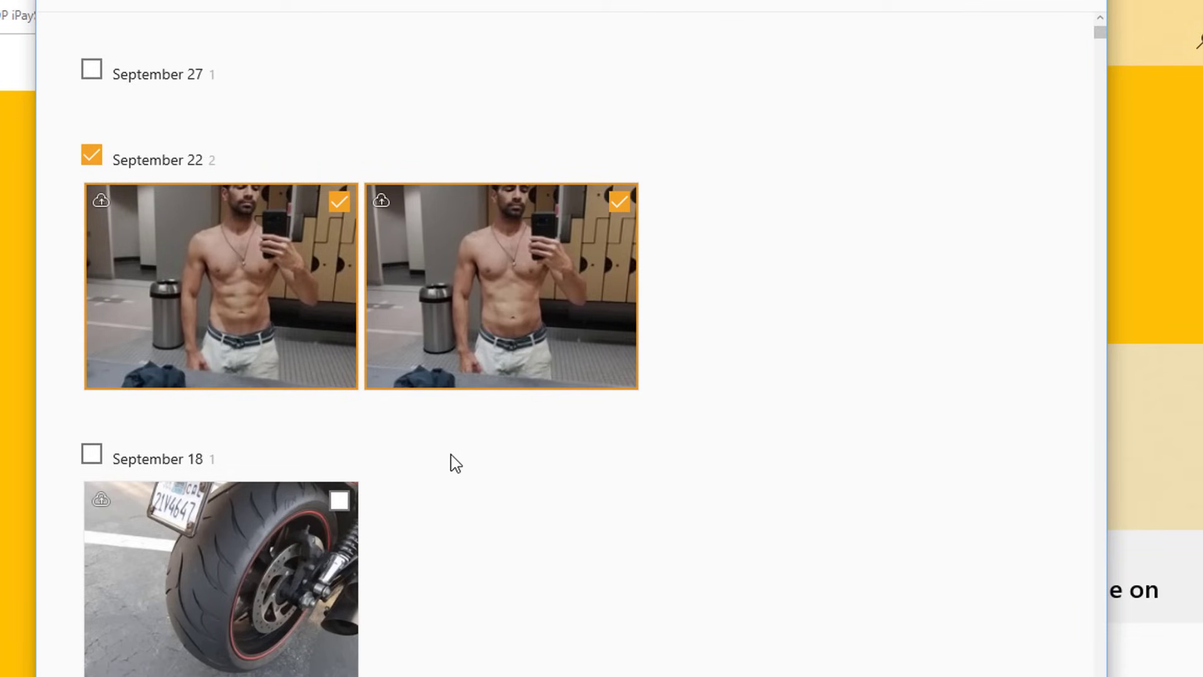
pyautogui.scroll(-1, 452, 463)
pyautogui.click(340, 414)
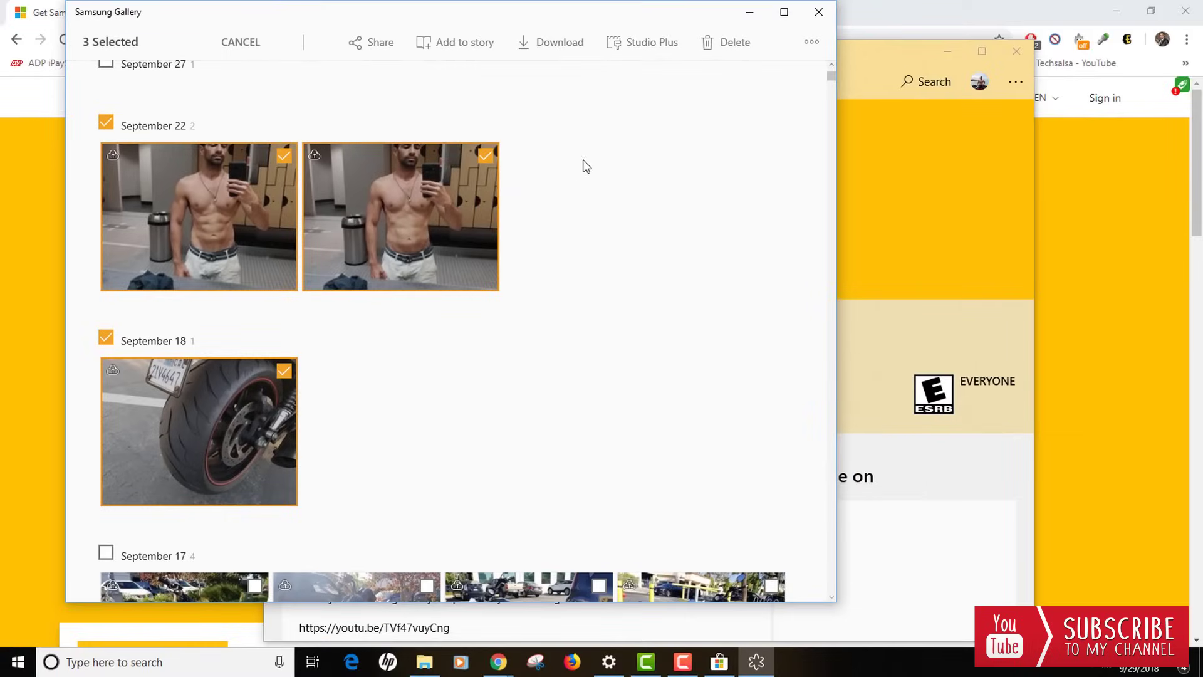
pyautogui.click(553, 50)
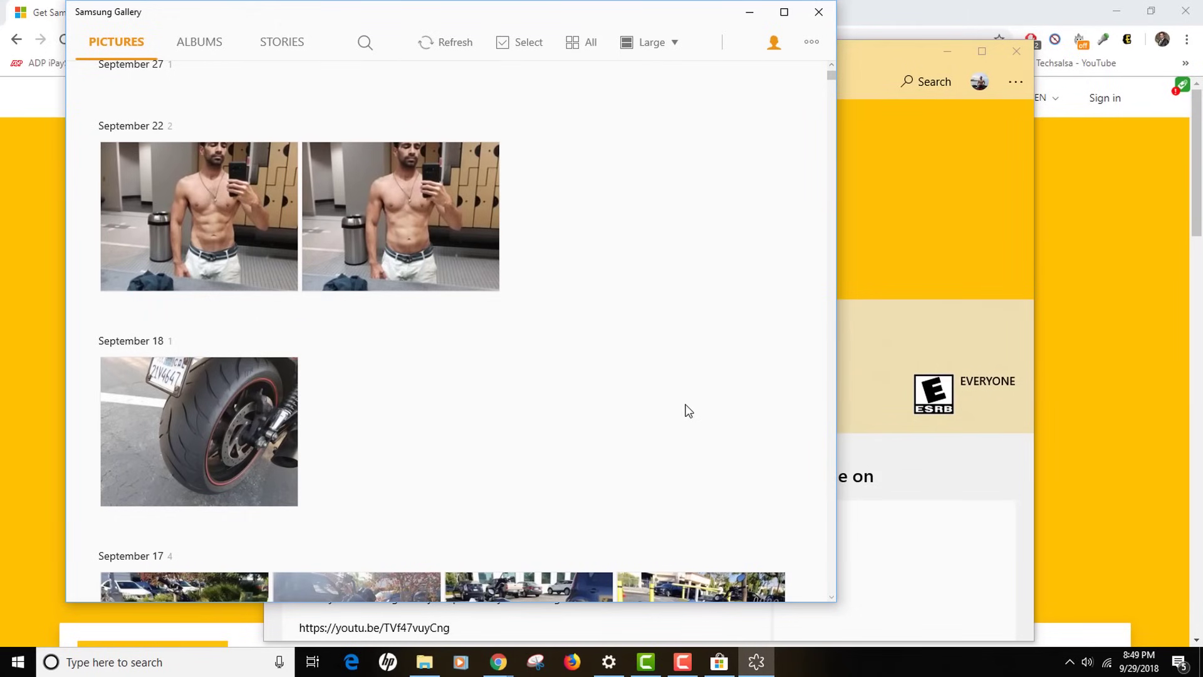
# - Check the download location in Samsung Gallery Settings and bring up the Samsung Cloud Download folder window
pyautogui.click(813, 43)
pyautogui.click(775, 102)
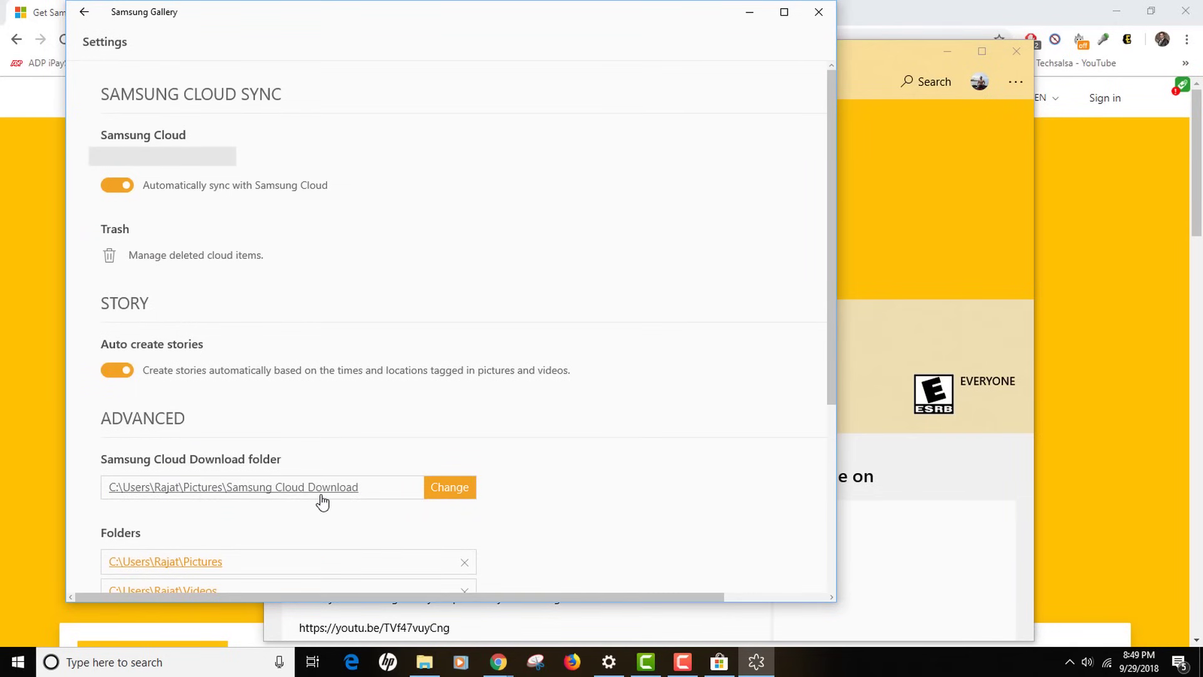
pyautogui.moveTo(424, 661)
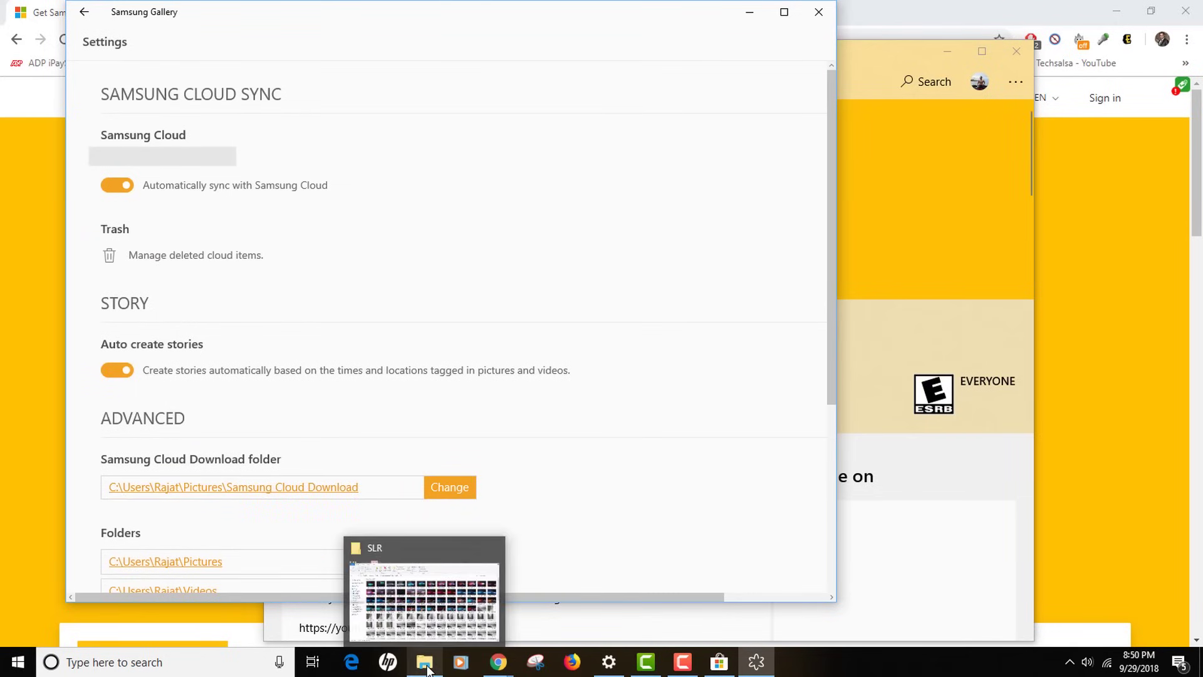
pyautogui.click(424, 595)
# - Open DCIM and then Camera to confirm the three downloaded JPG photos
pyautogui.doubleClick(165, 177)
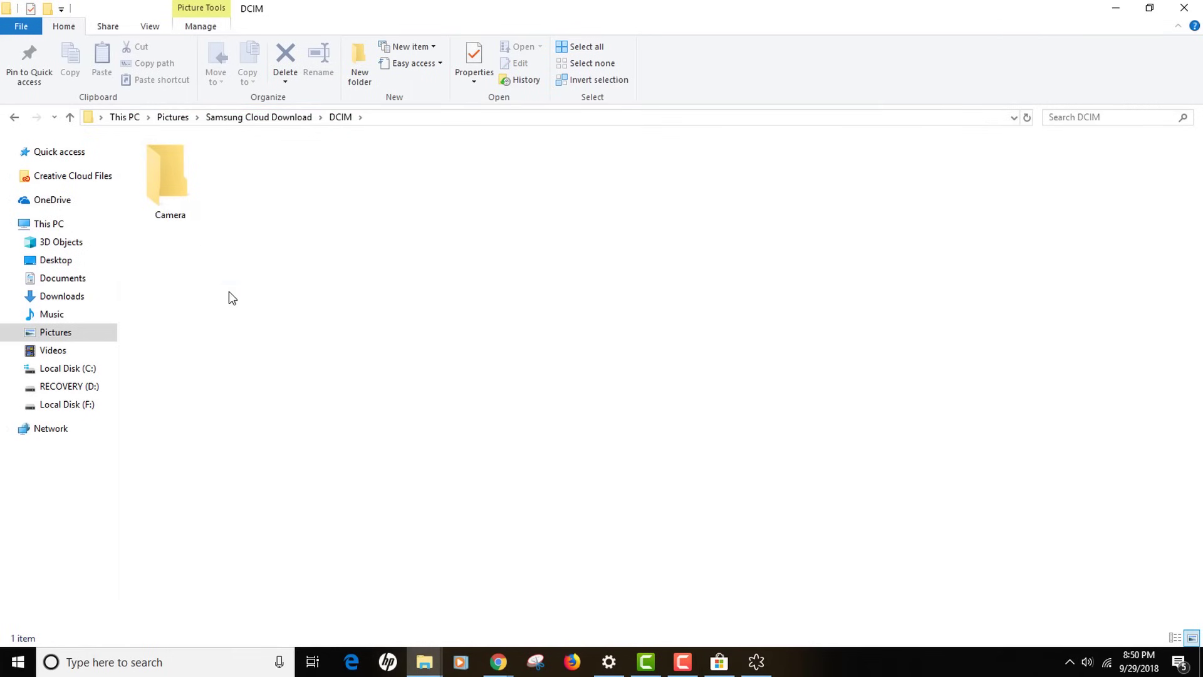
pyautogui.doubleClick(183, 172)
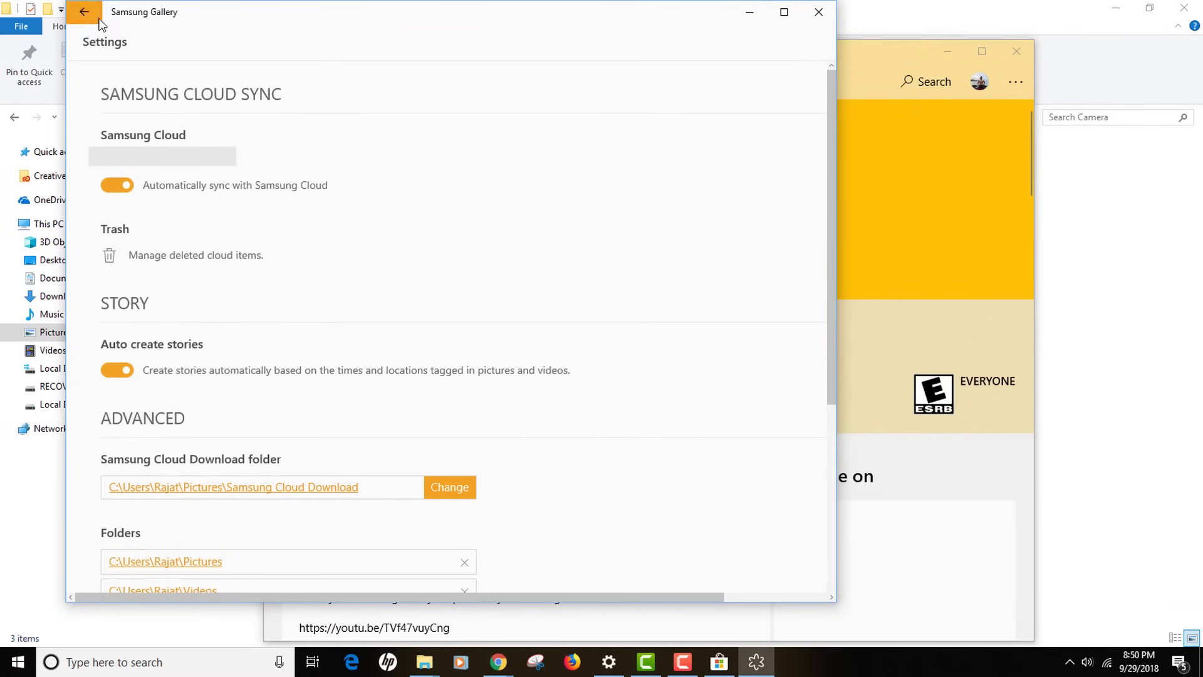
# - Leave Settings, check the Albums list, return to Pictures, and open the Samsung Cloud account page
pyautogui.click(84, 12)
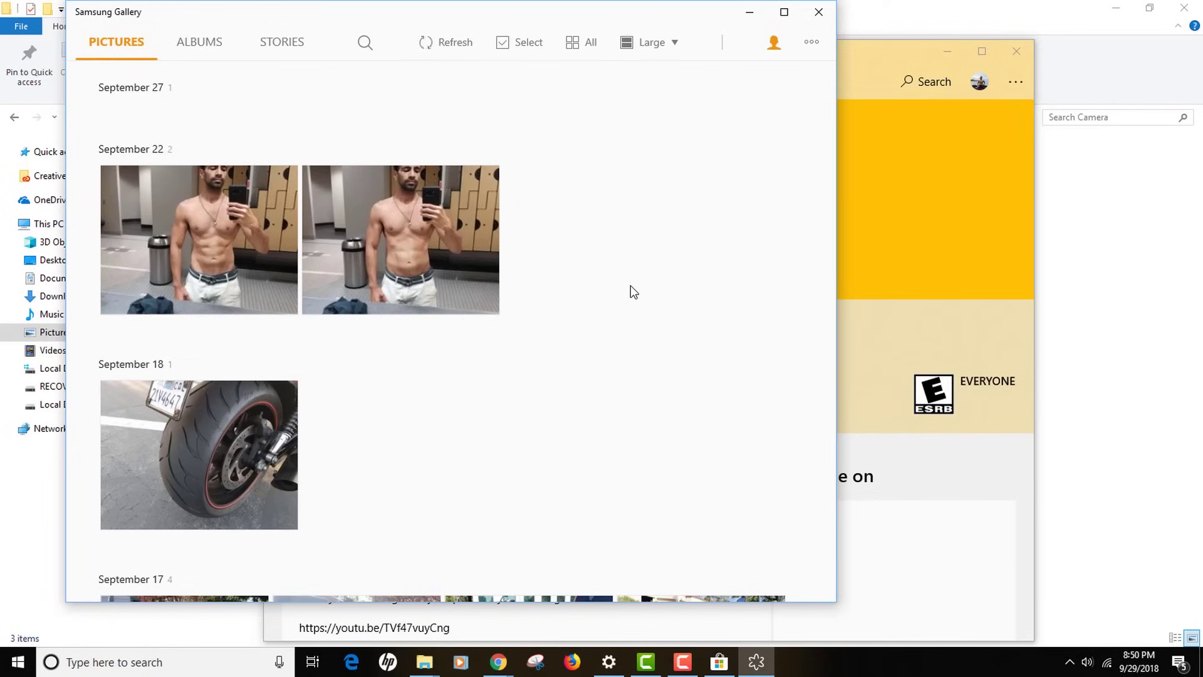
pyautogui.click(215, 46)
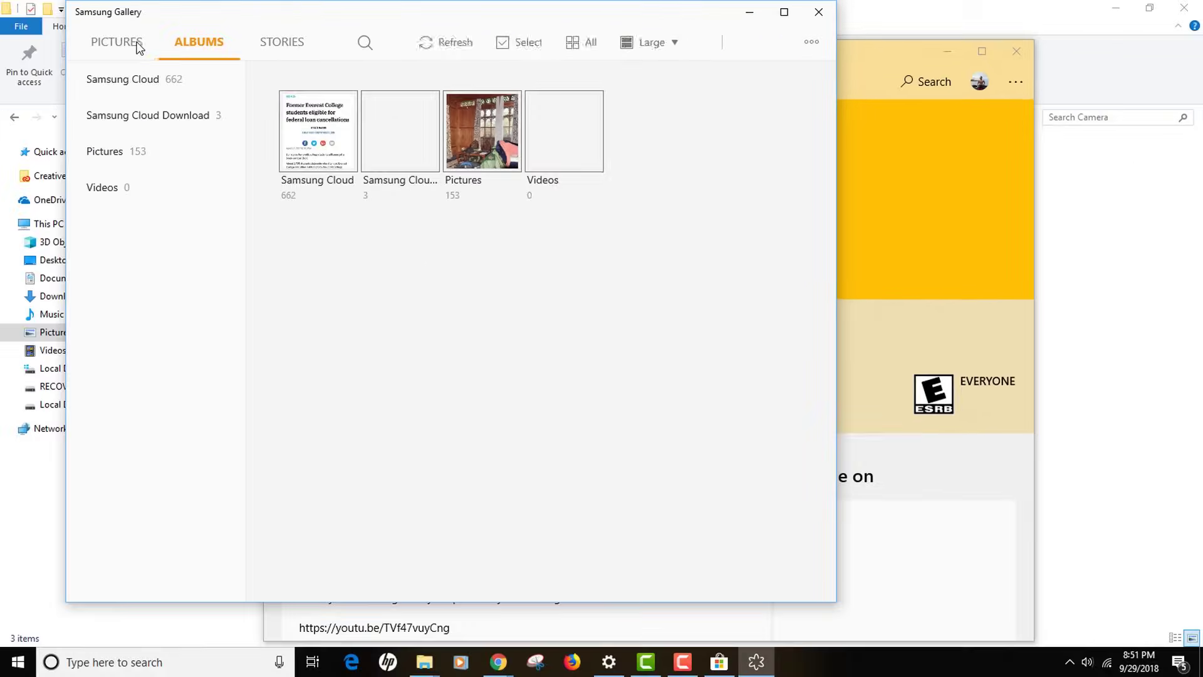
pyautogui.click(139, 45)
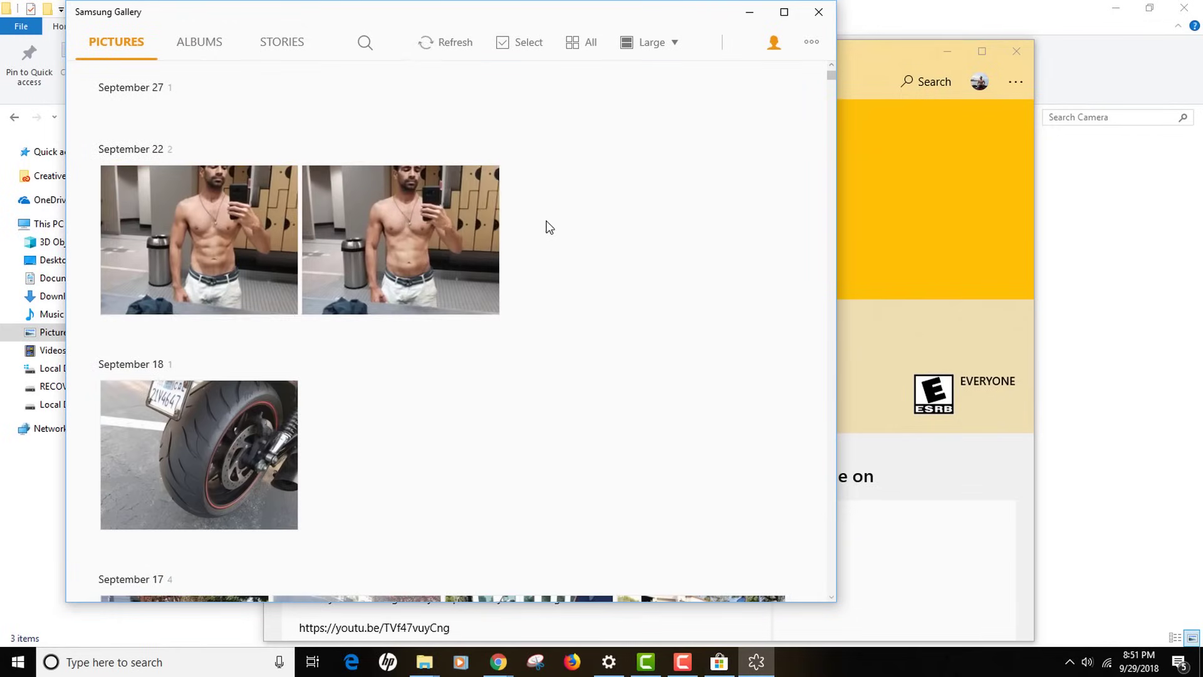
pyautogui.click(773, 43)
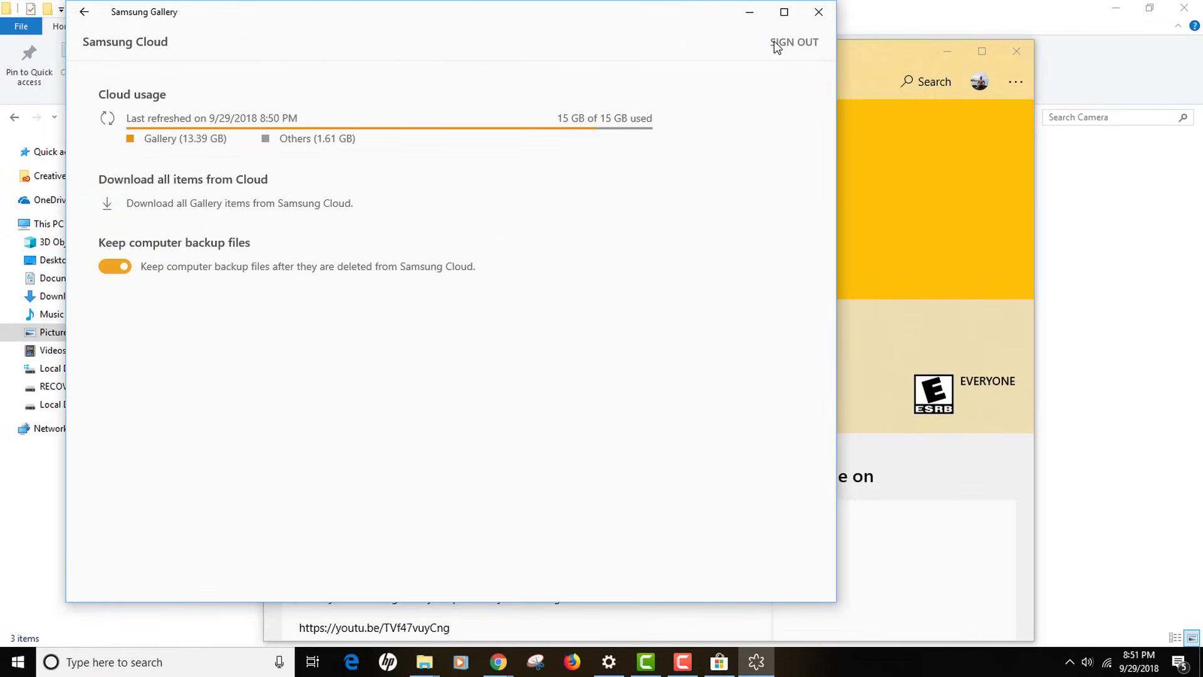